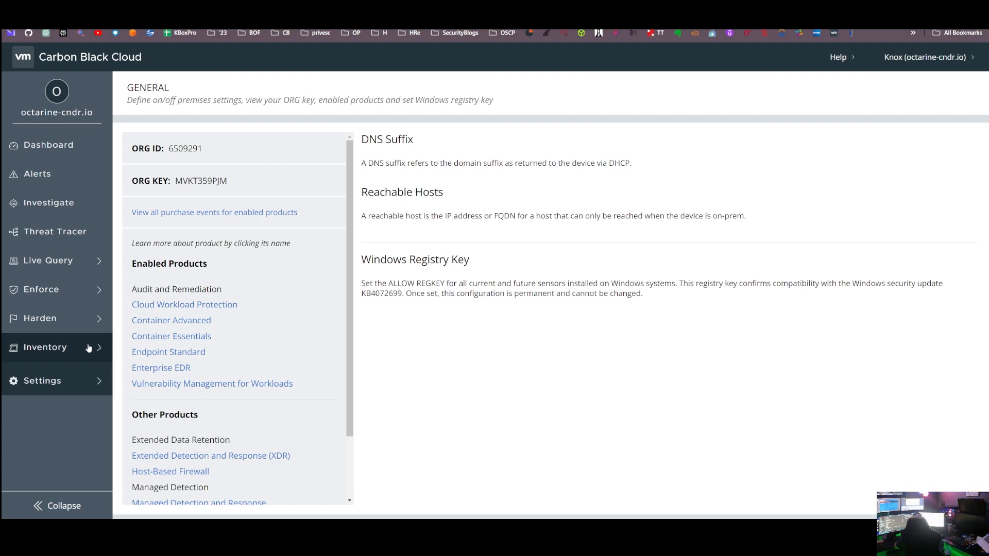
Step: Browse the container inventory's Kubernetes workloads, clusters and scopes pages
click(88, 348)
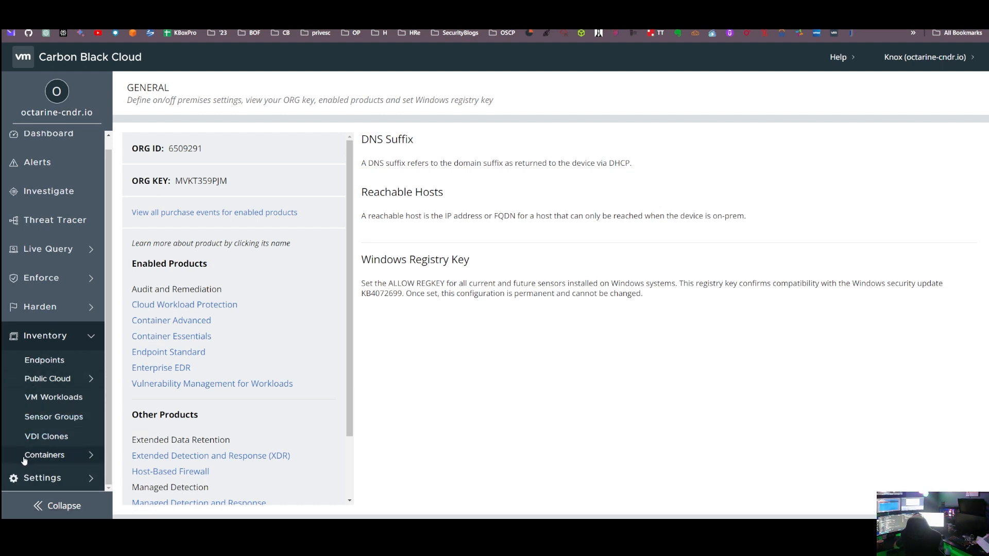
click(92, 456)
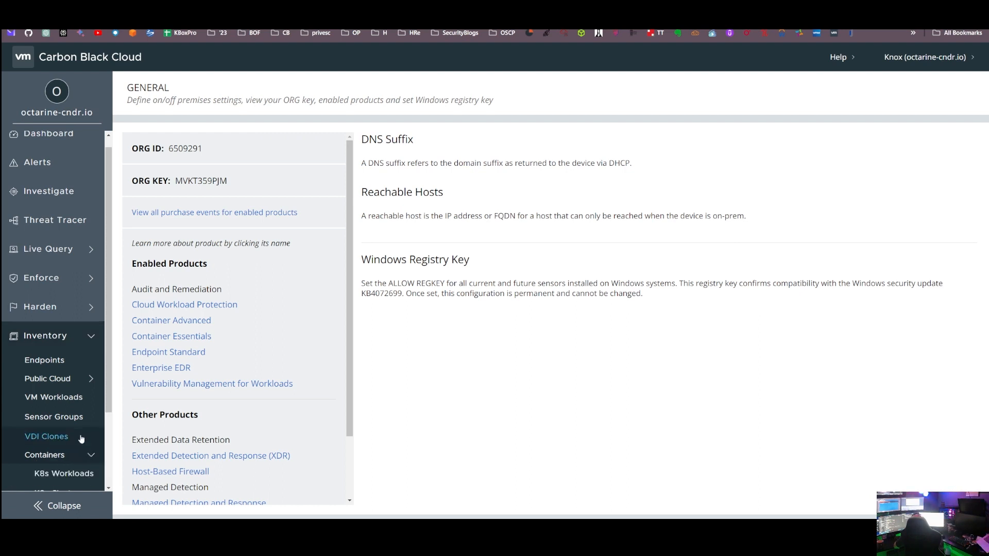
scroll(81, 439, down, 2)
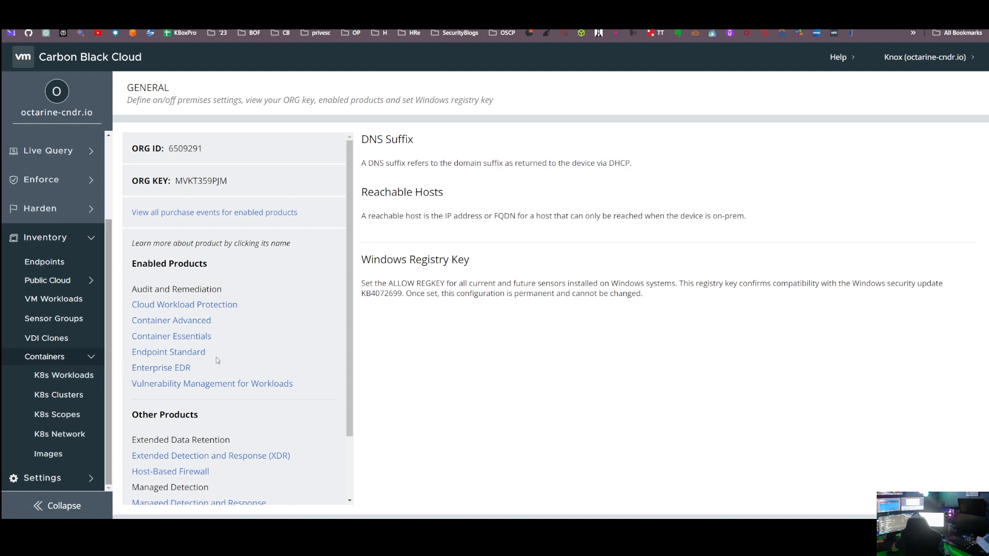
key(ctrl+minus)
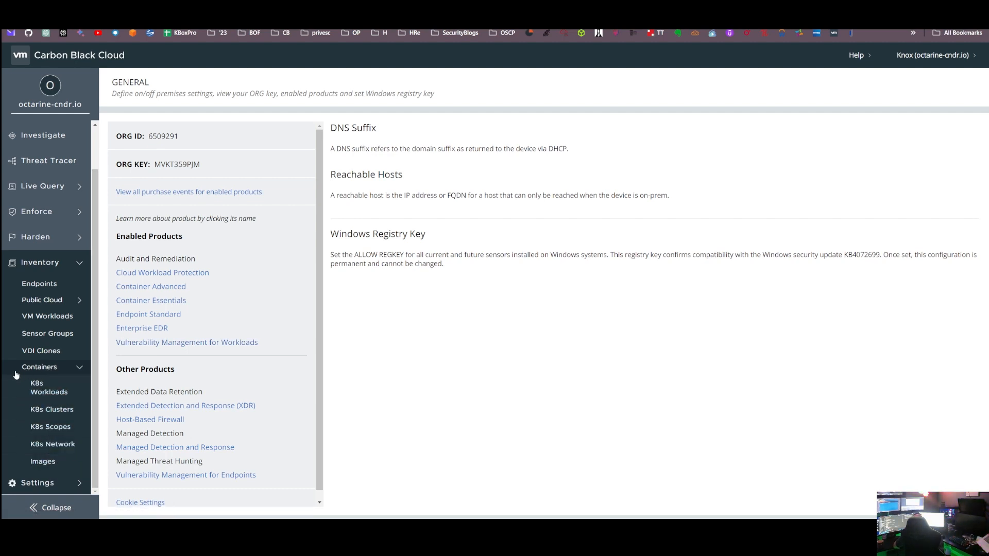
click(48, 391)
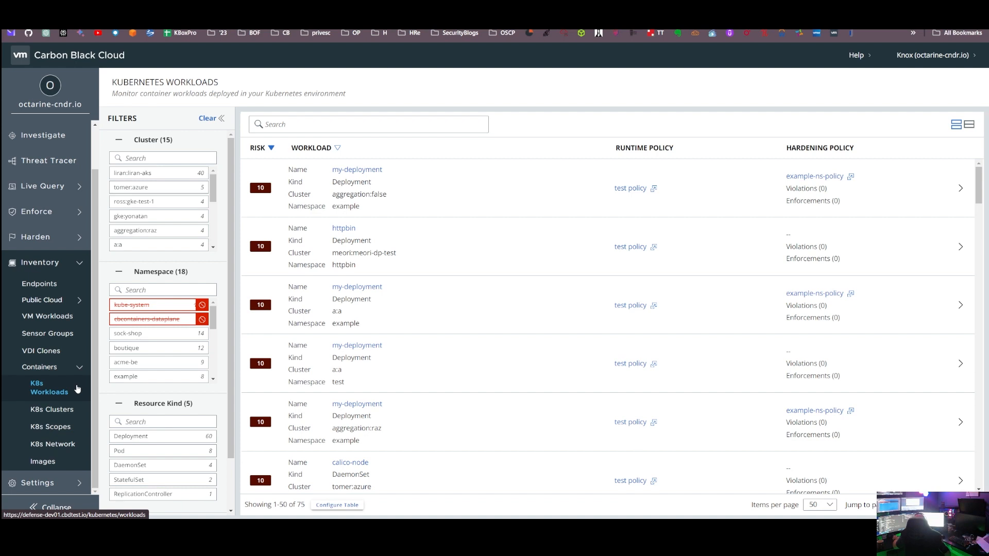
click(61, 416)
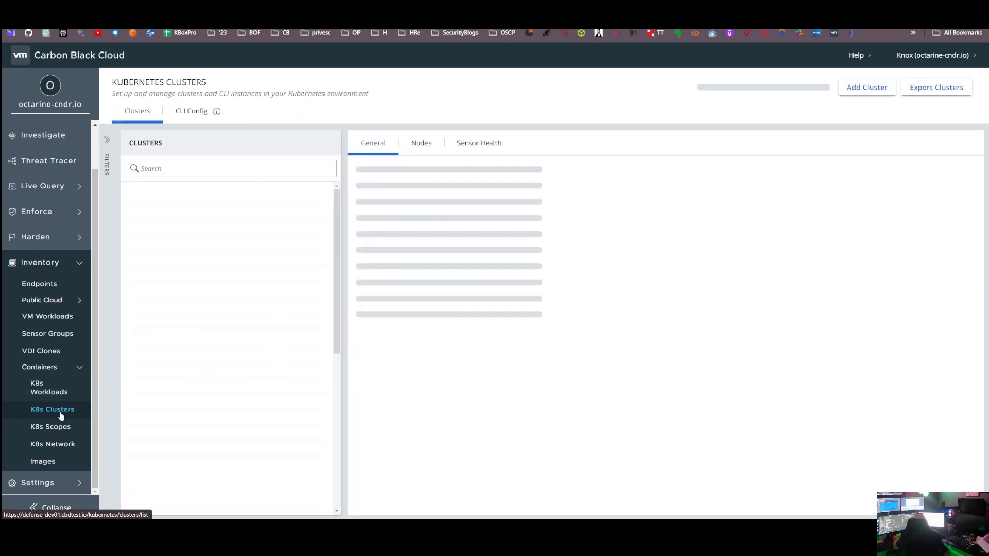
click(57, 427)
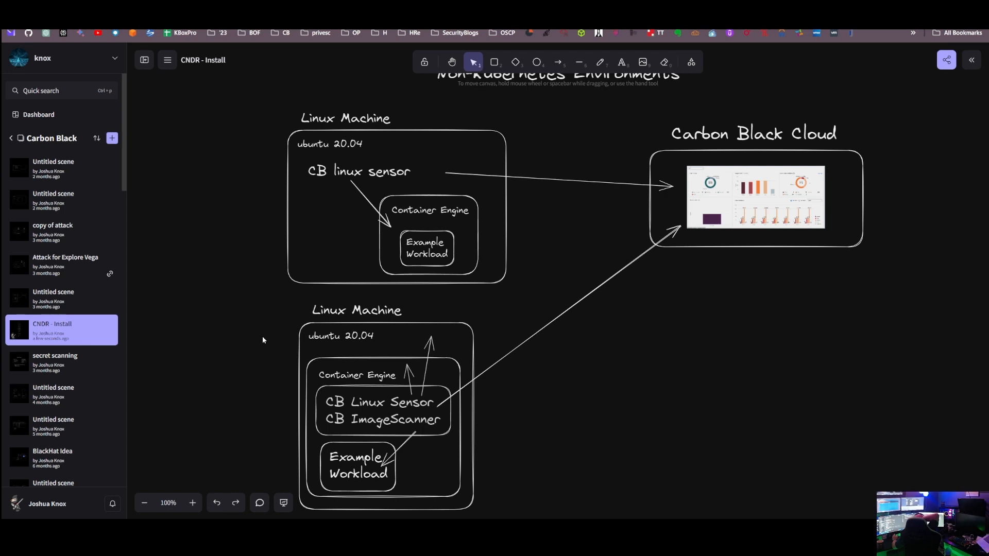
Step: Draw a rounded box beside the lower machine's Example Workload in the container engine and label it "gitlab"
click(494, 63)
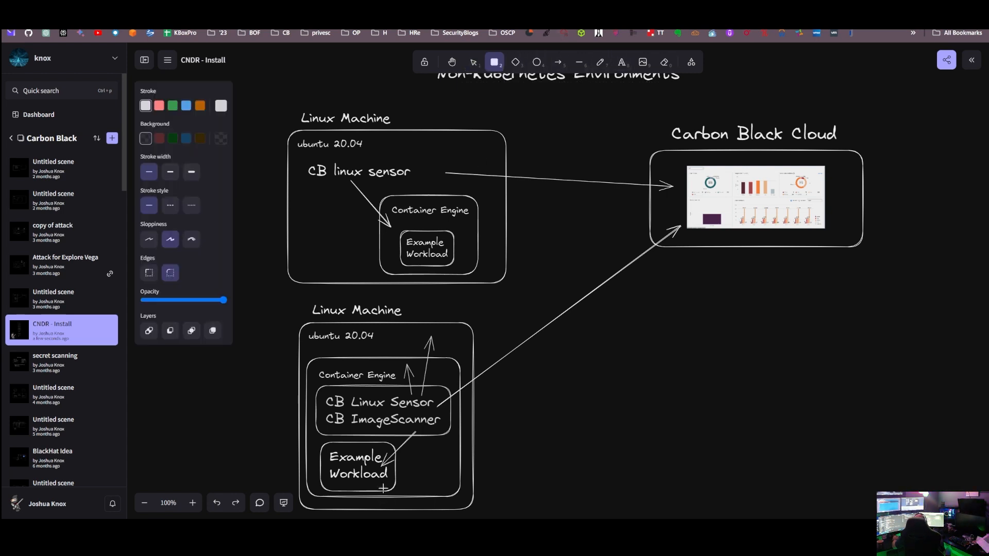
drag(406, 453, 455, 490)
click(621, 62)
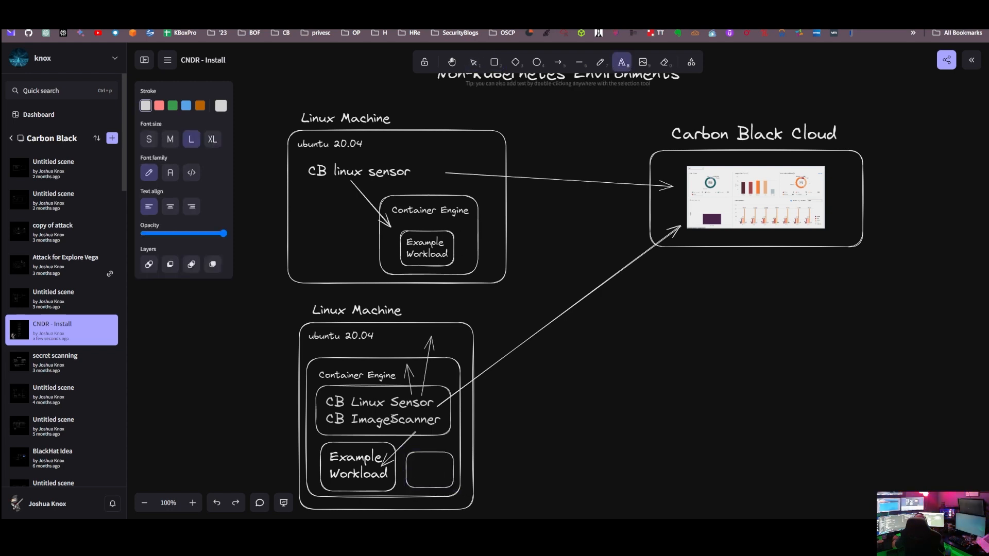
click(410, 477)
text(gitlab)
key(Escape)
drag(424, 474, 434, 465)
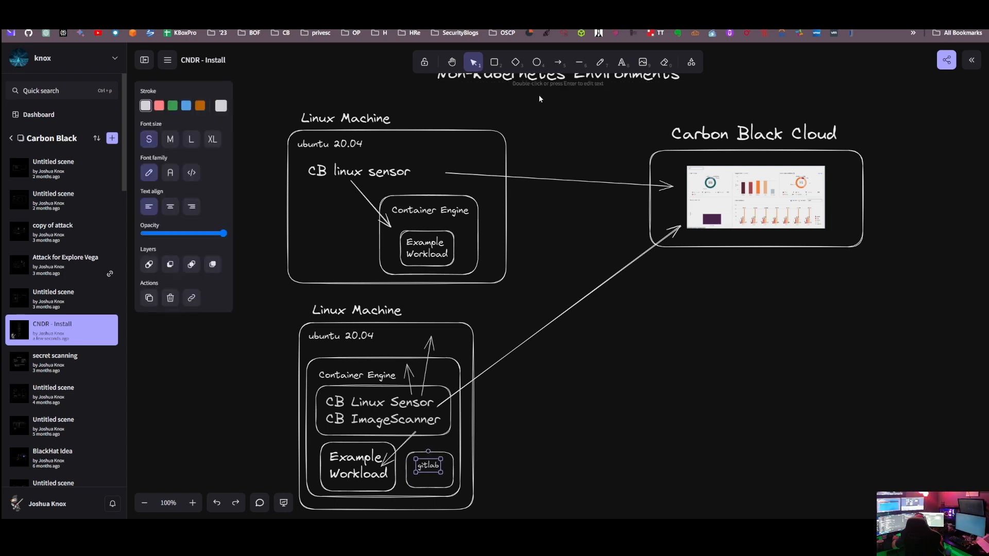
Step: Draw an arrow from CB ImageScanner to the gitlab box in the lower Linux machine diagram
click(554, 67)
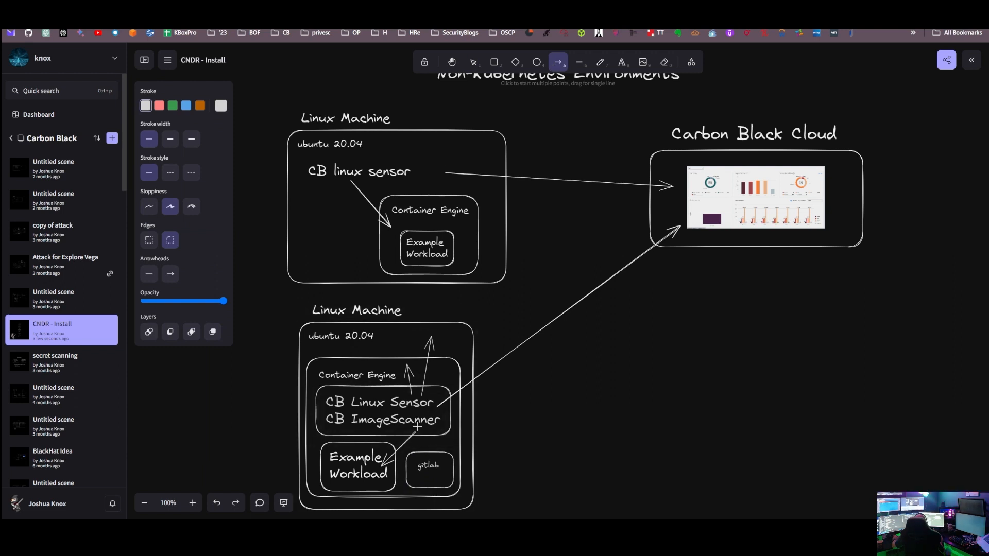
drag(422, 430, 442, 464)
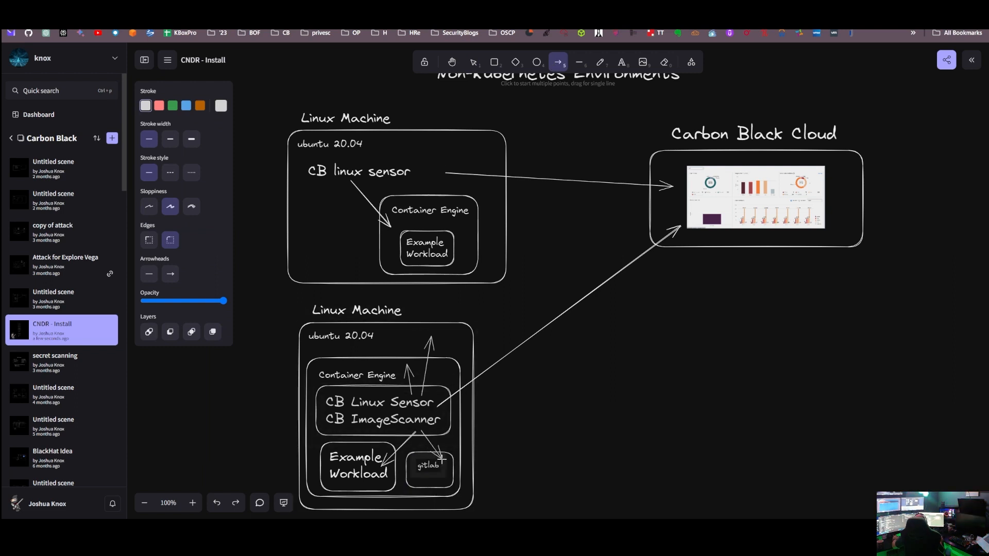
click(590, 413)
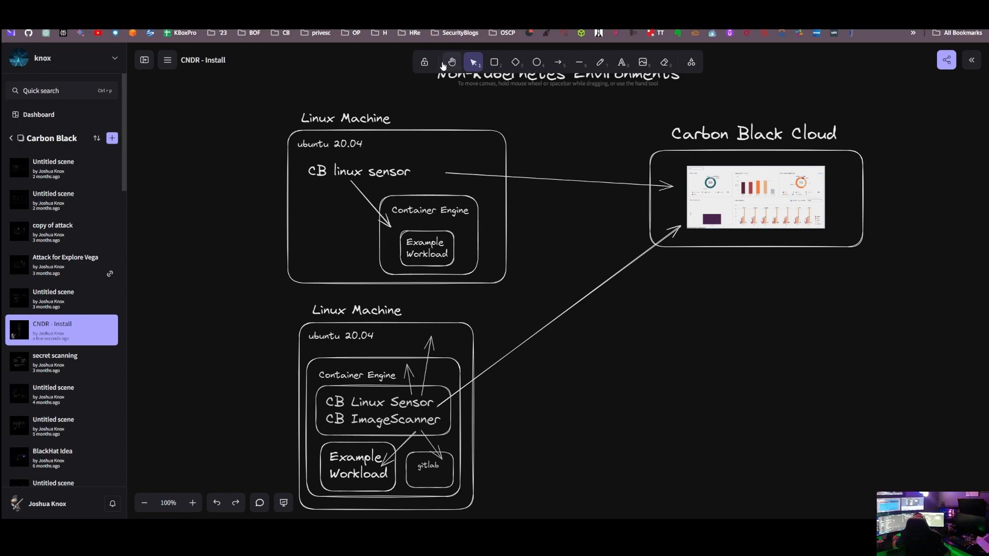
Step: Switch to Carbon Black Cloud and start configuring containerized sensors from the Endpoints inventory
key(ctrl+Tab)
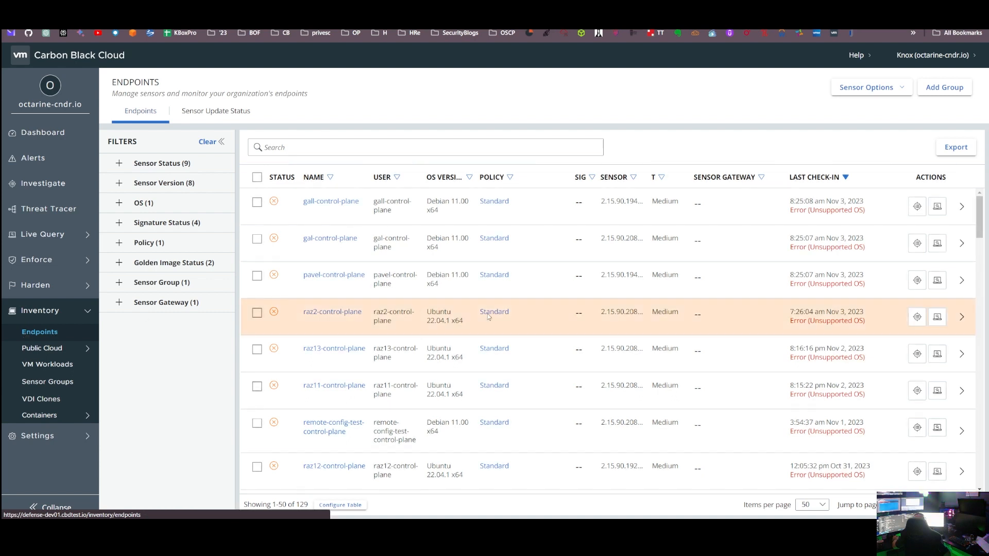
click(860, 88)
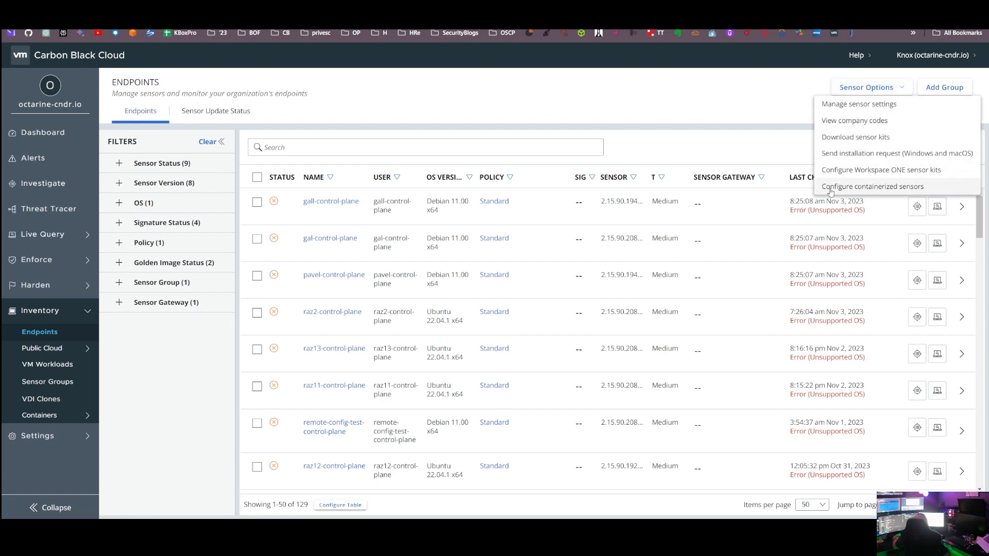
click(870, 187)
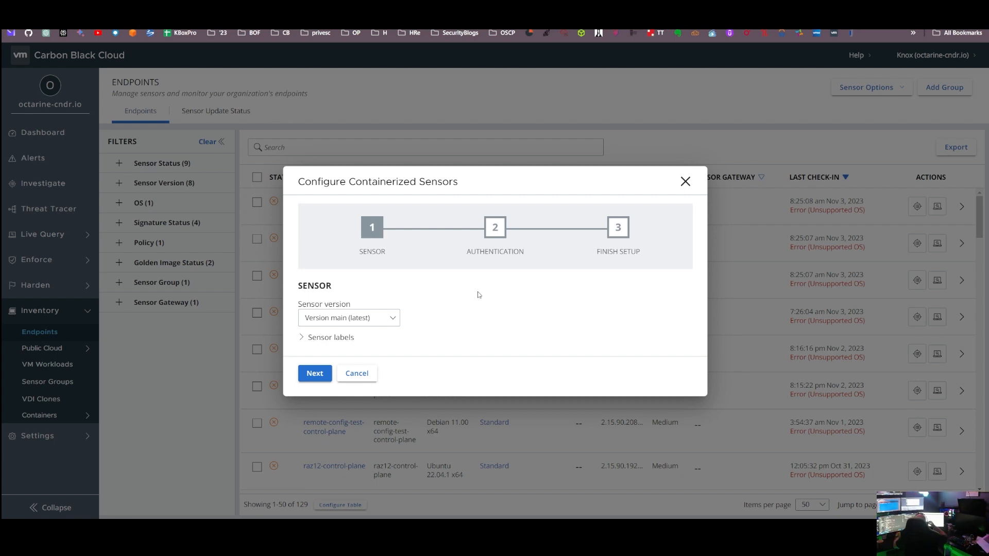
Step: Set the sensor version to 2.15.90.2089827-3.1.0-rc1, add the sensor label team with value platform, and continue to authentication
click(376, 320)
click(341, 353)
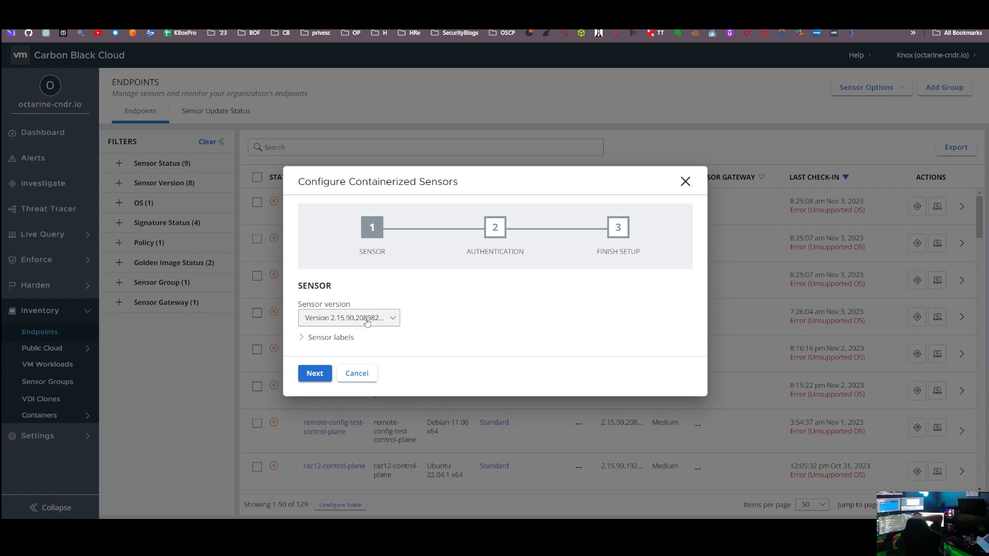
click(303, 339)
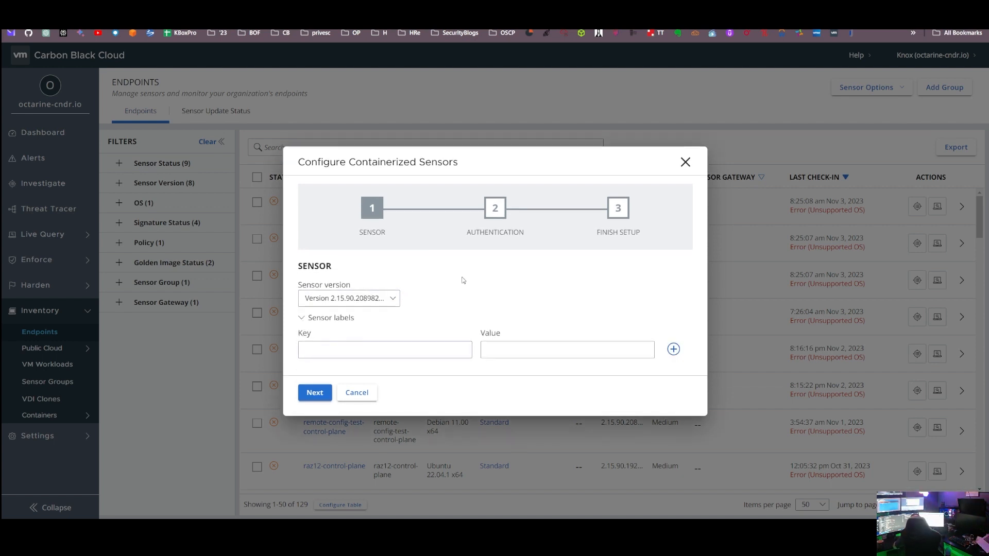
text(t)
text(pla)
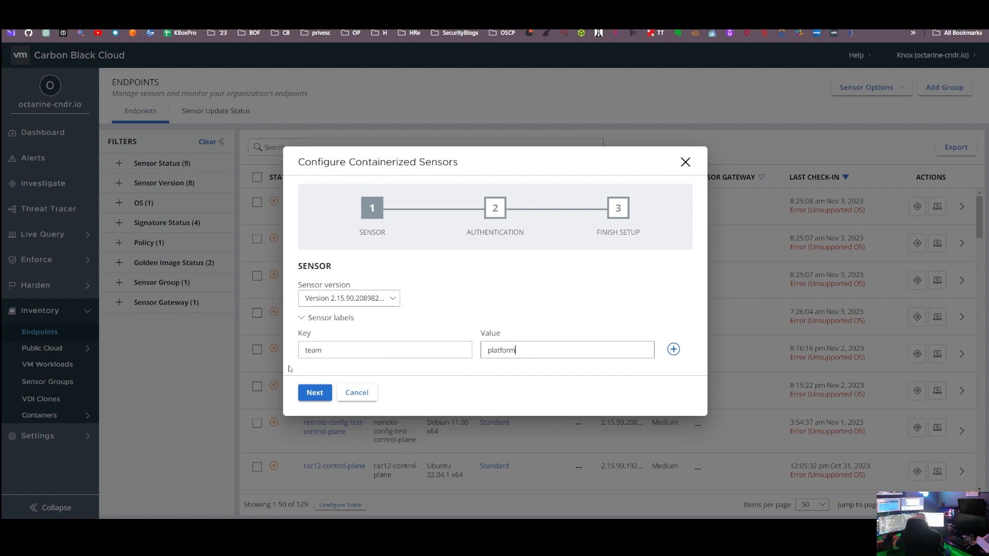
click(314, 392)
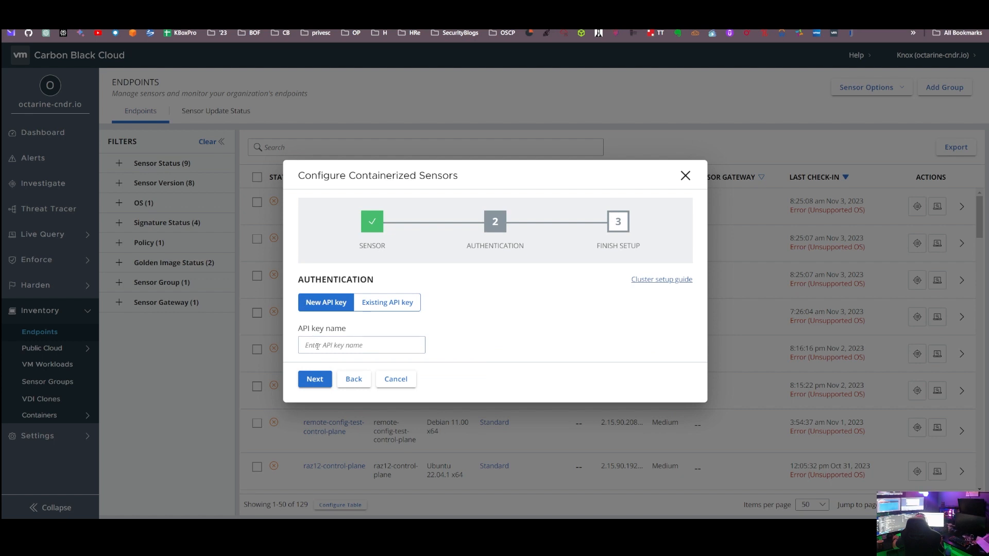
Step: Authenticate the containerized sensors with the existing API key named knox-k8s and proceed to the finish setup stage
click(379, 303)
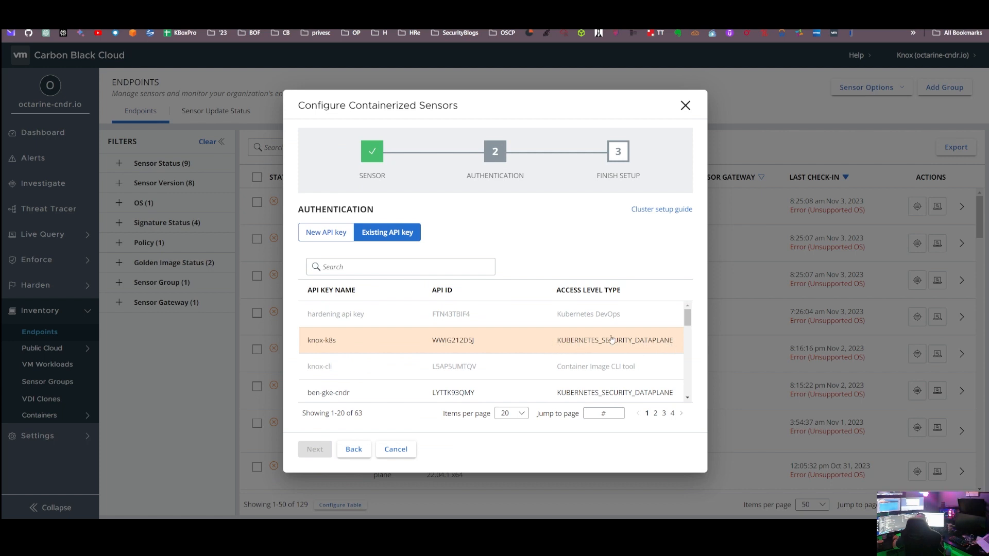
click(327, 342)
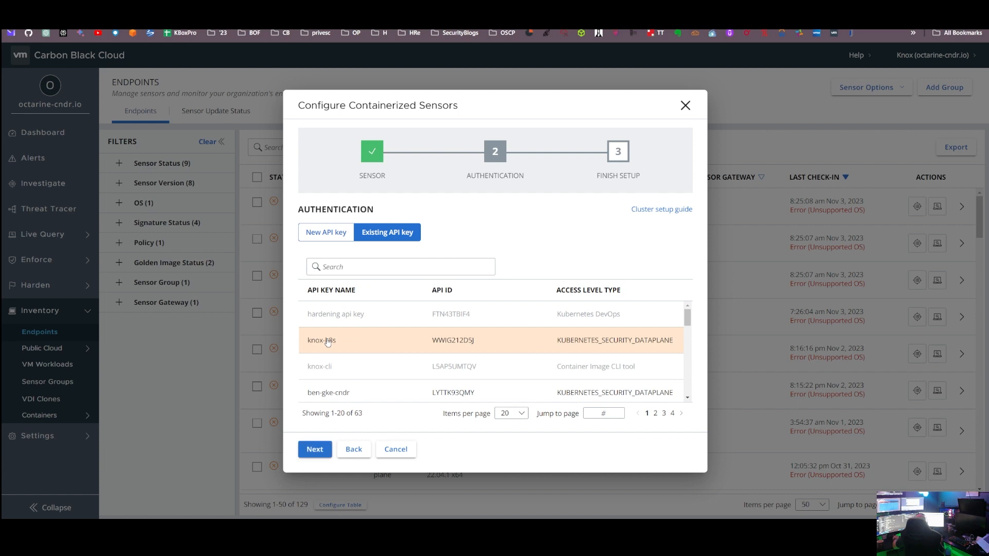
click(315, 450)
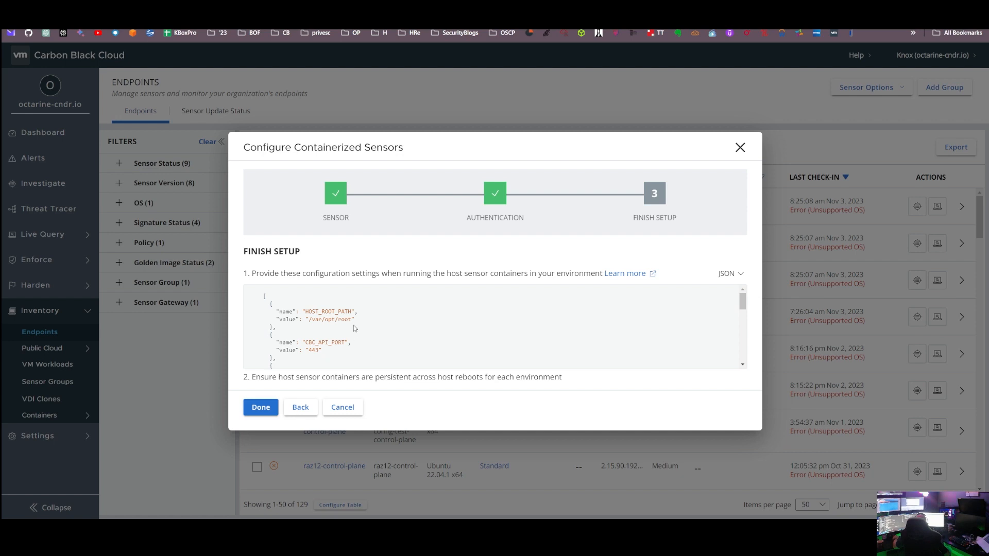
Step: Review the generated host sensor configuration settings in JSON and YAML formats and complete the containerized sensor setup
scroll(354, 328, down, 8)
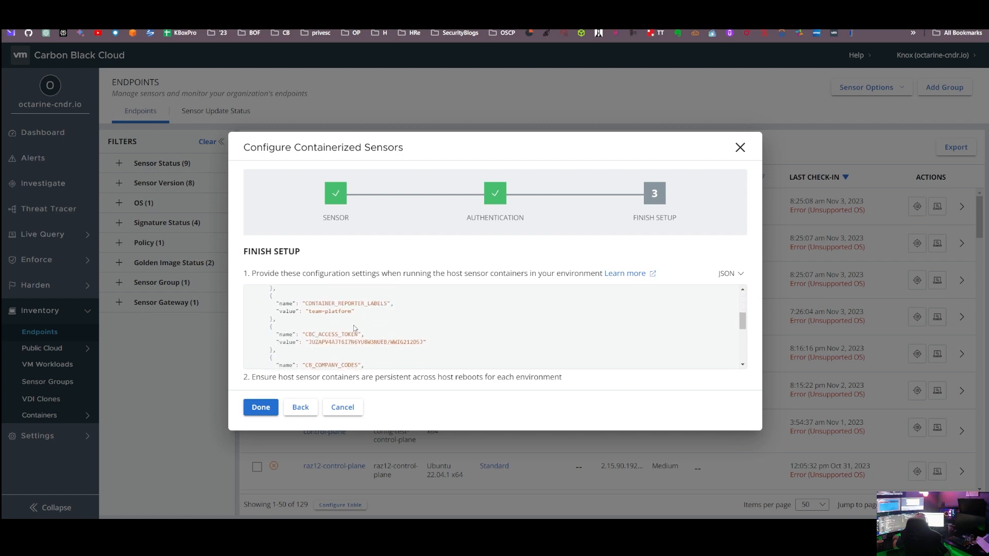
scroll(354, 328, down, 5)
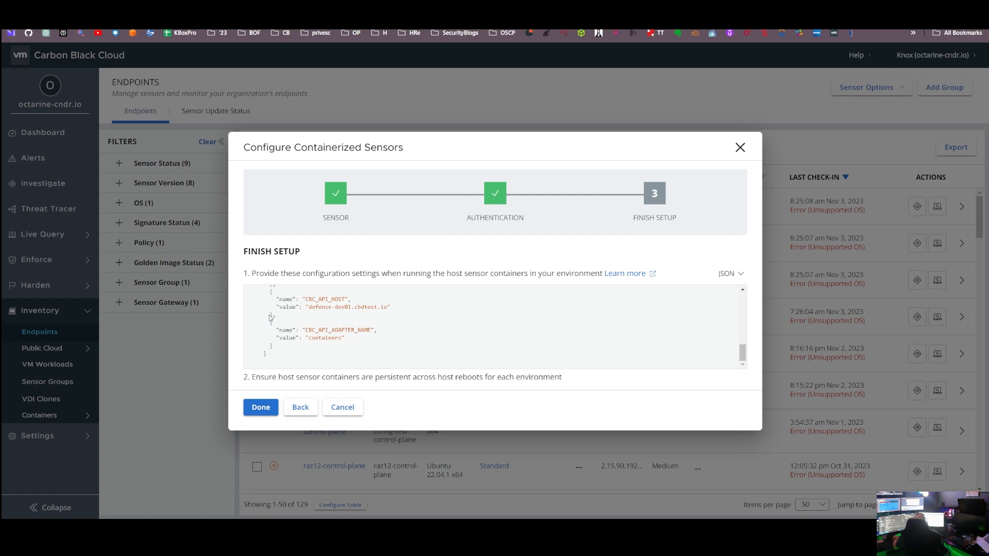
click(724, 274)
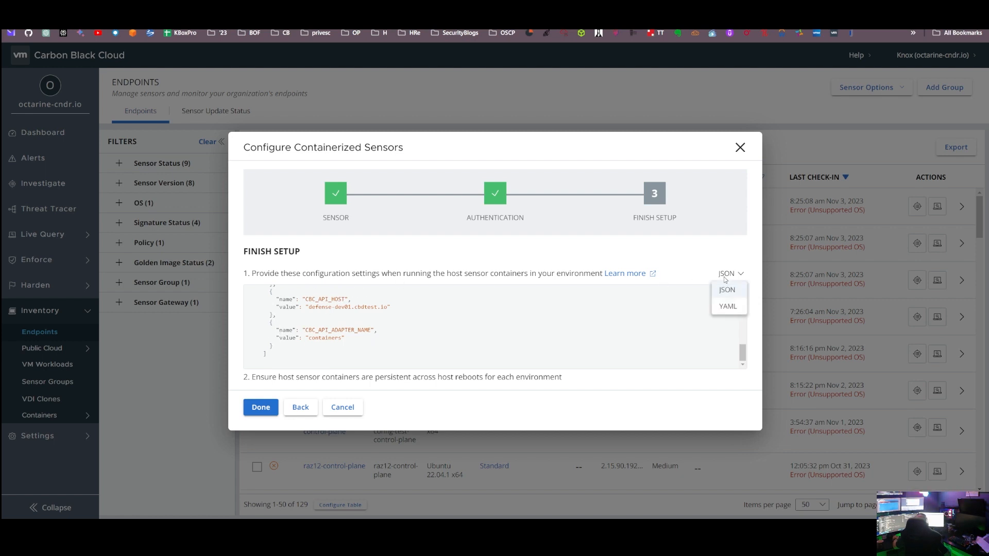
click(725, 307)
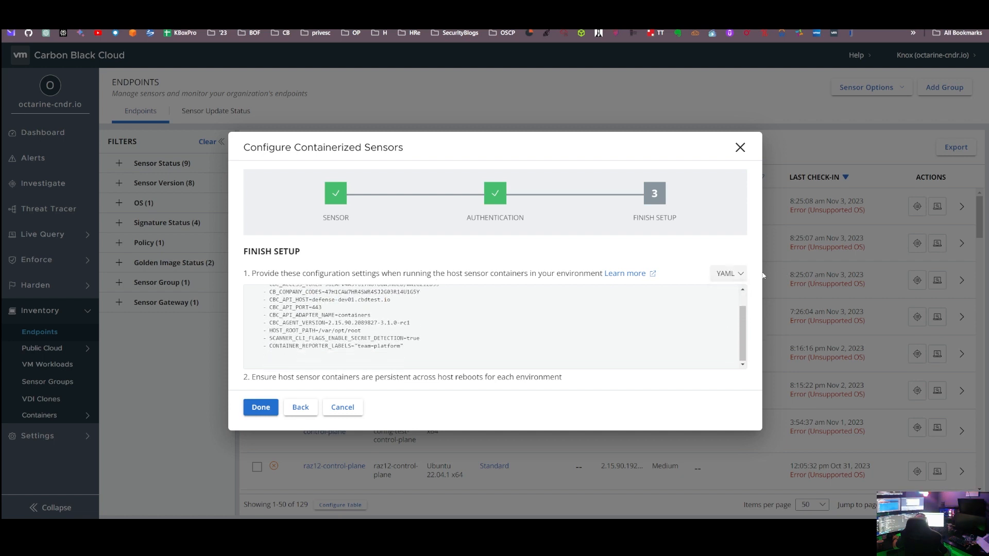
click(725, 273)
click(723, 293)
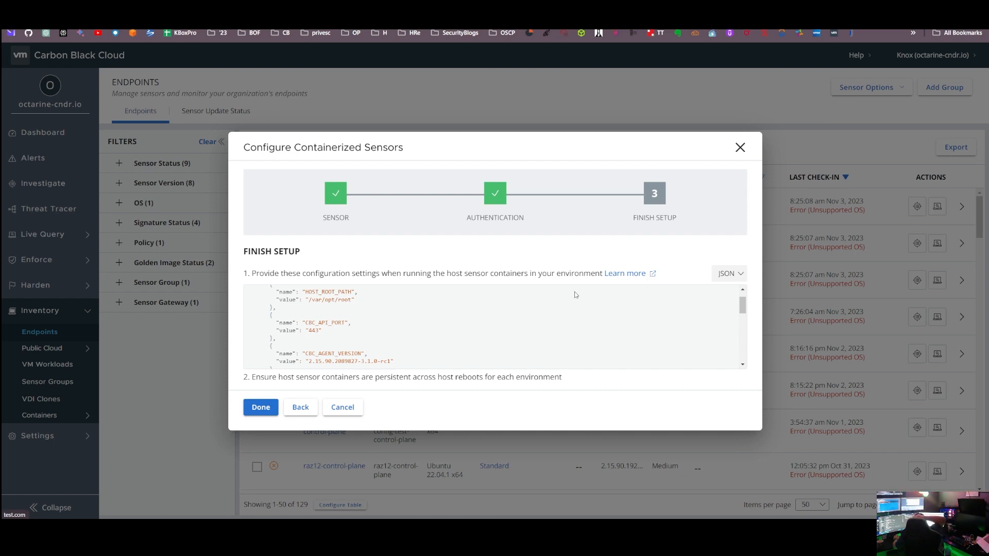
click(259, 409)
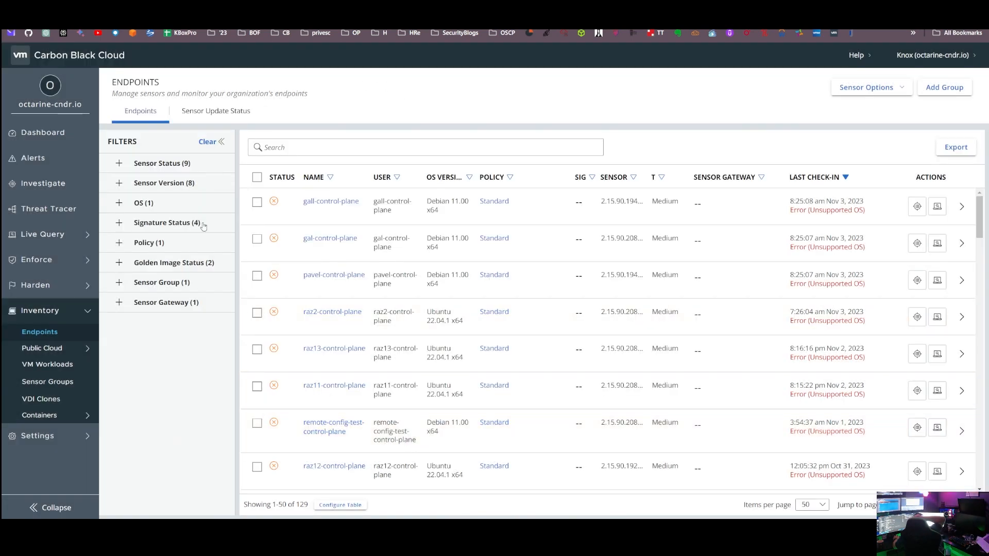
Step: Open the AWS public cloud inventory
click(28, 350)
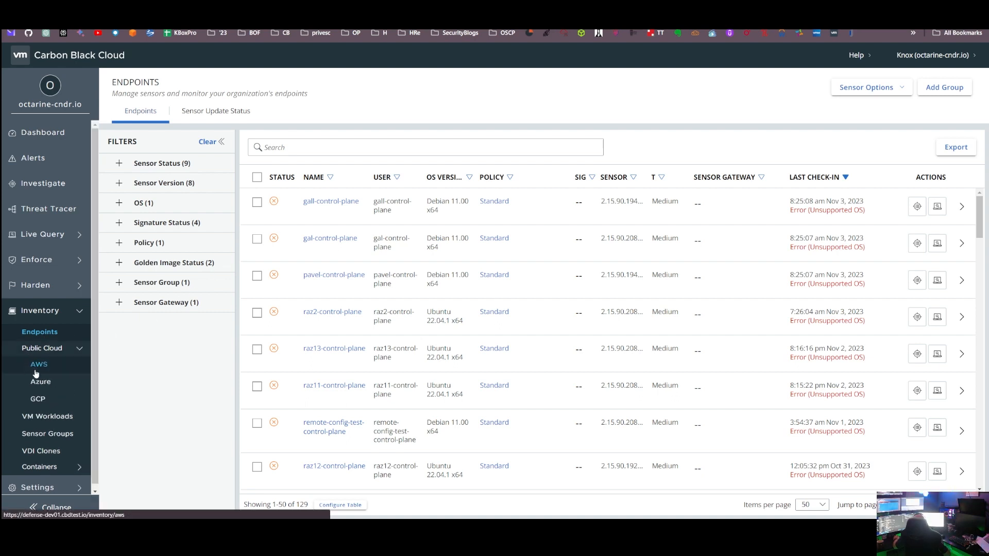
click(35, 369)
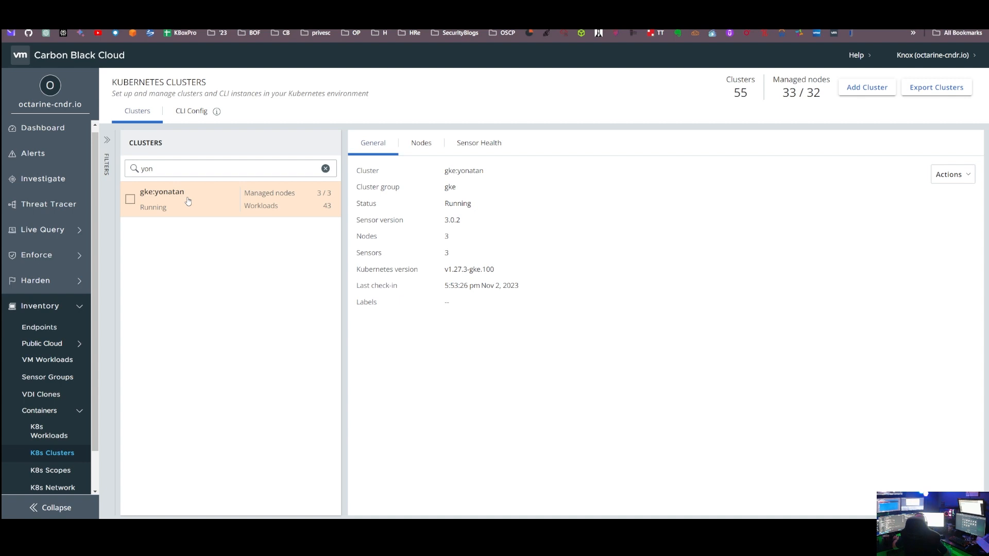
Step: Try changing the listed GKE cluster's sensor version to Version 3.1.0-rc1, and close the cluster editing dialog without saving
click(130, 200)
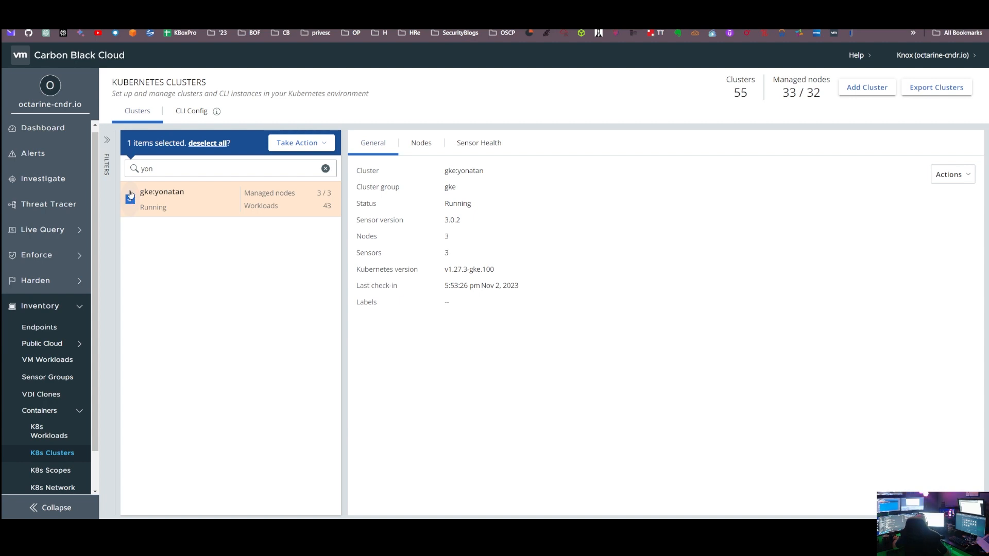
click(293, 146)
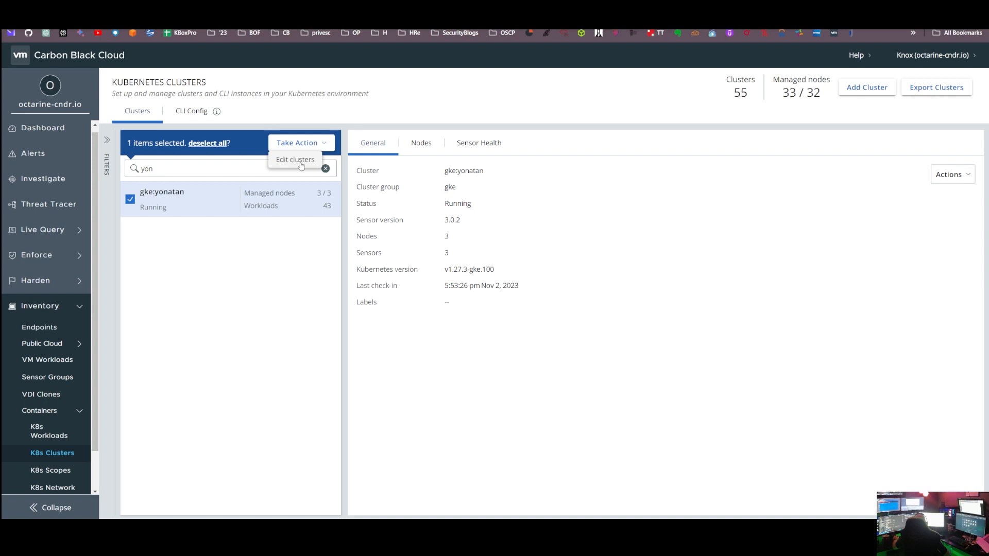
click(302, 165)
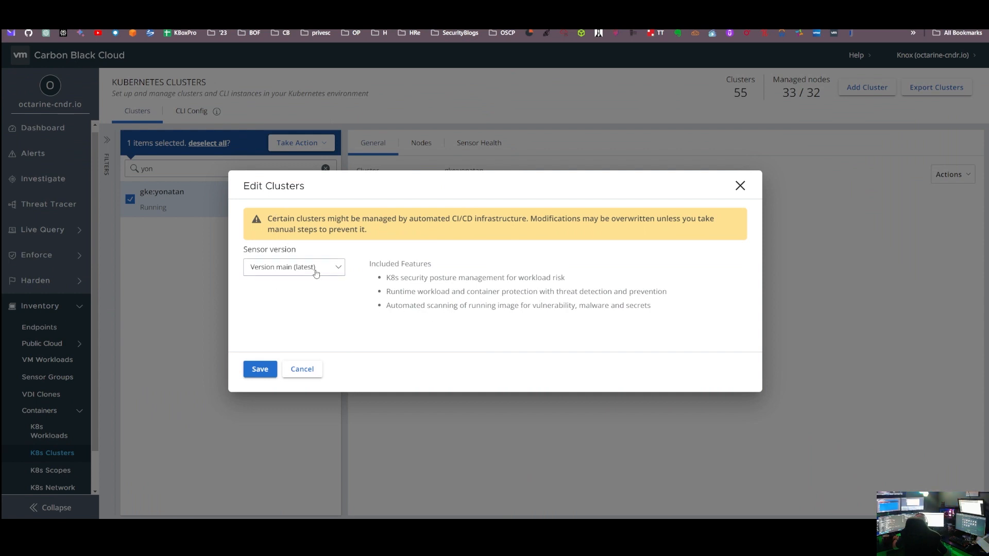
click(335, 271)
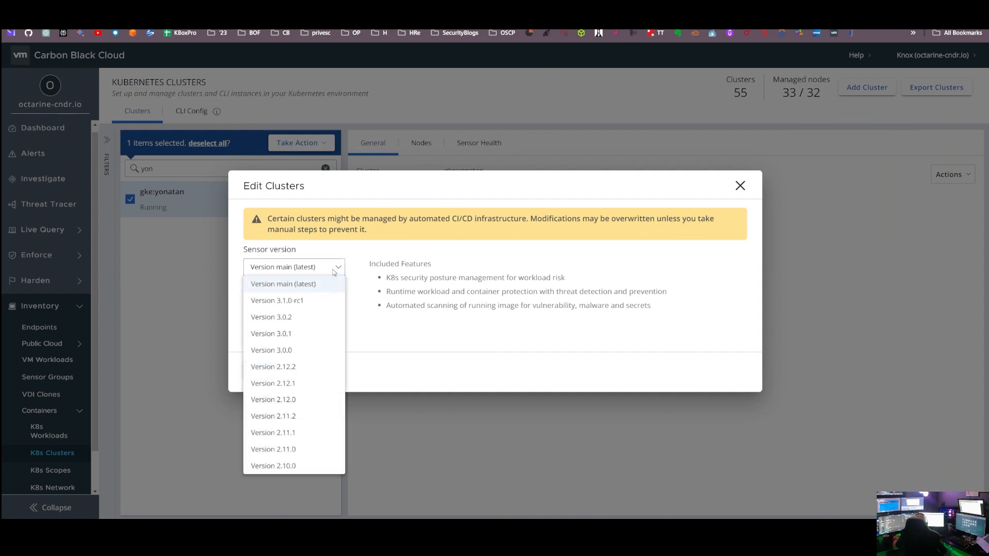
click(285, 302)
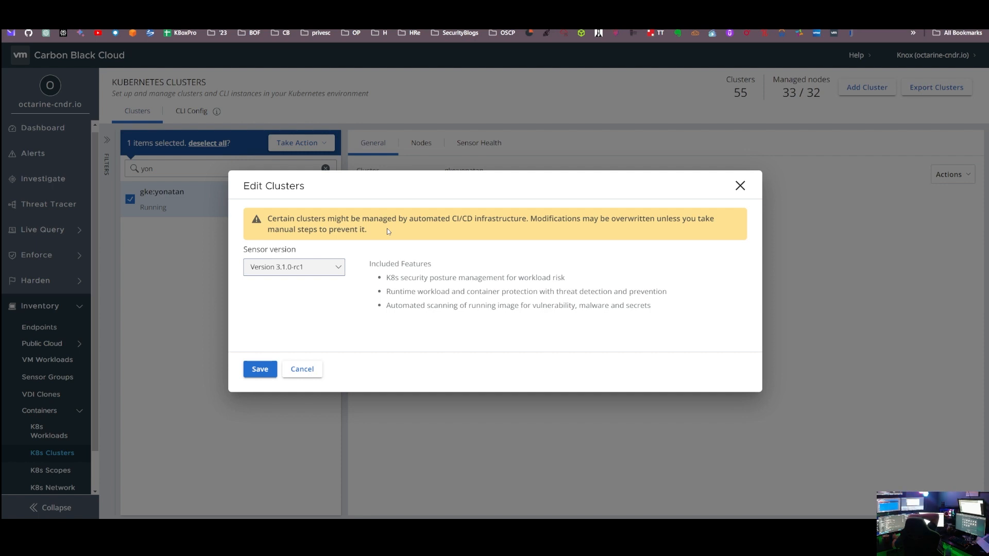
click(254, 369)
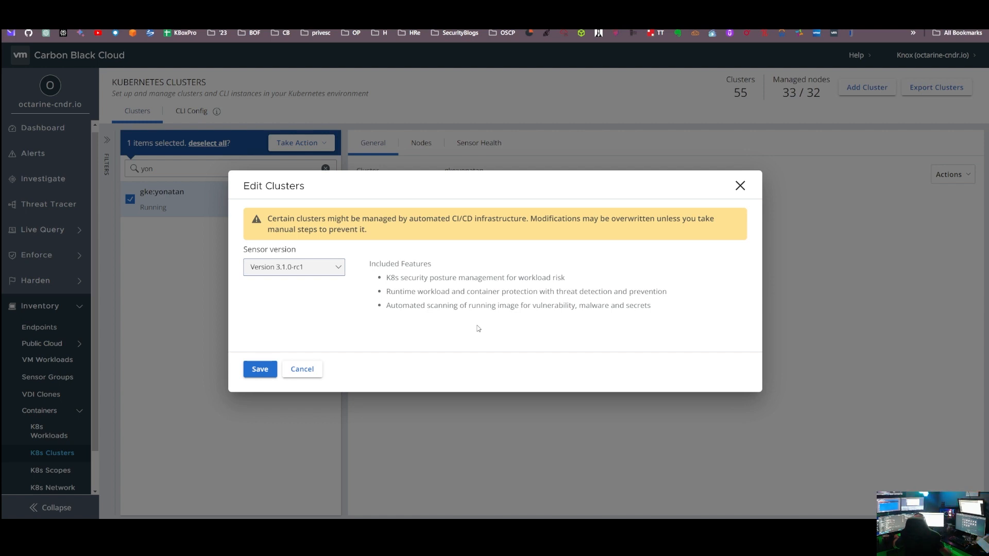
click(312, 371)
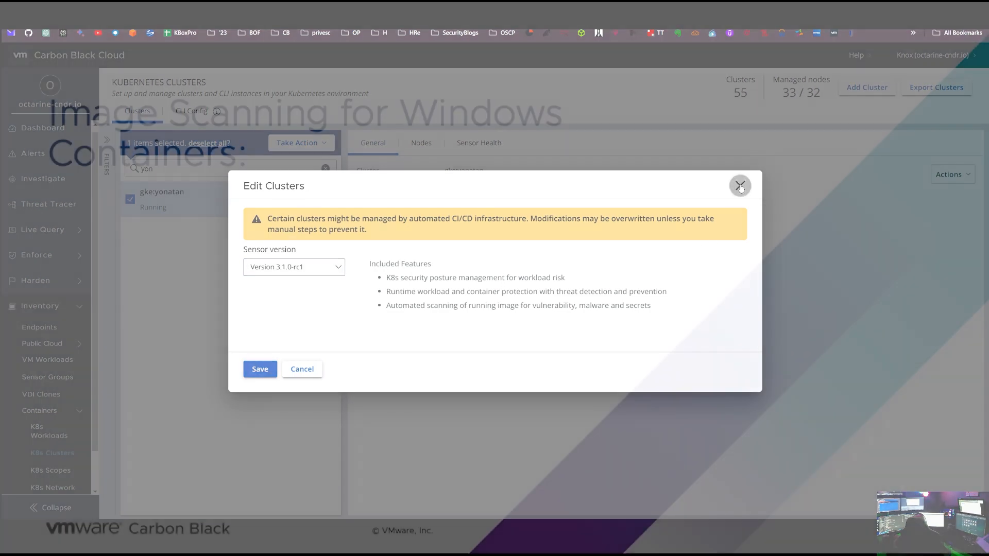
click(741, 186)
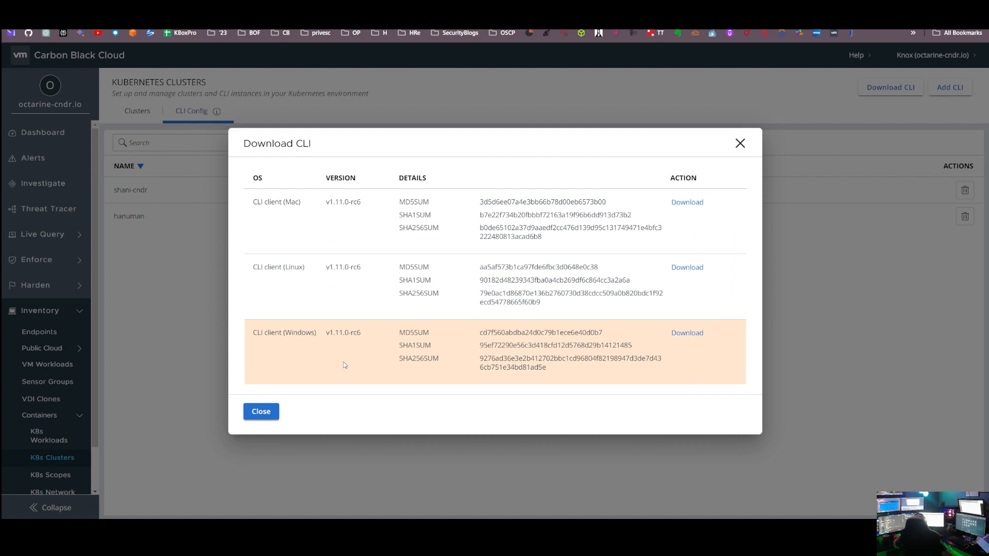
Step: Leave the CLI downloads list, examine the Add CLI form's definition fields, and close the form without adding a CLI
click(260, 412)
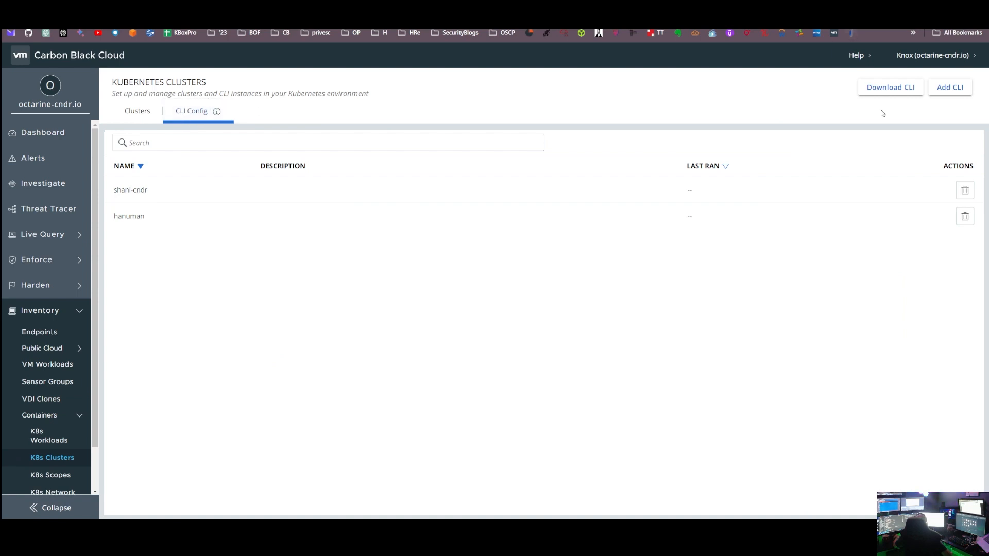
click(951, 87)
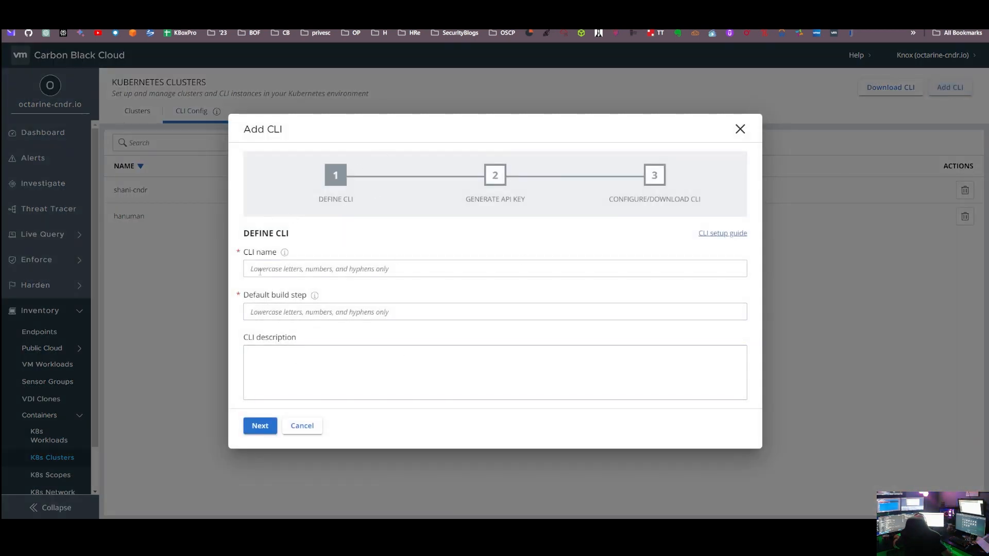
click(740, 129)
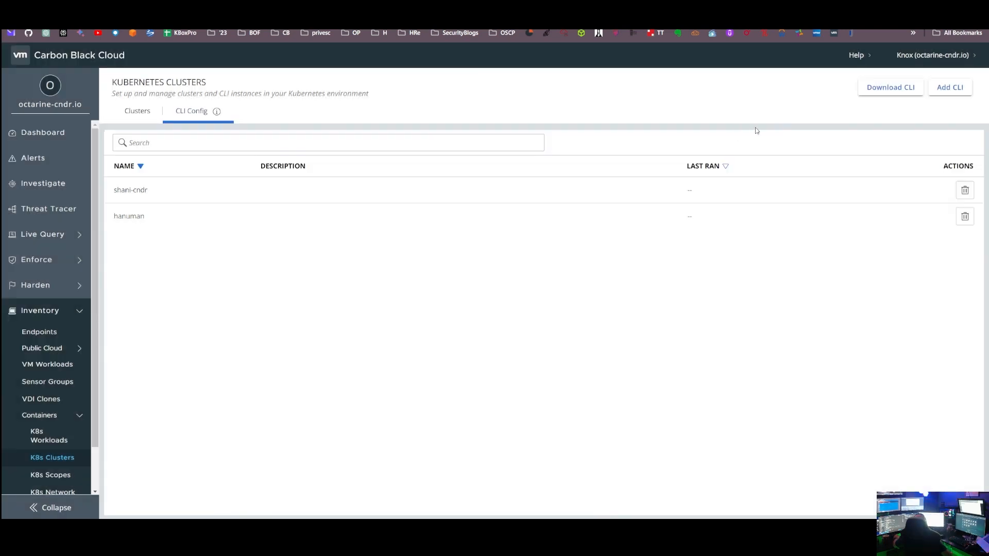
Step: Open the list of CLI client downloads and examine the entries for Mac, Linux and Windows
click(899, 91)
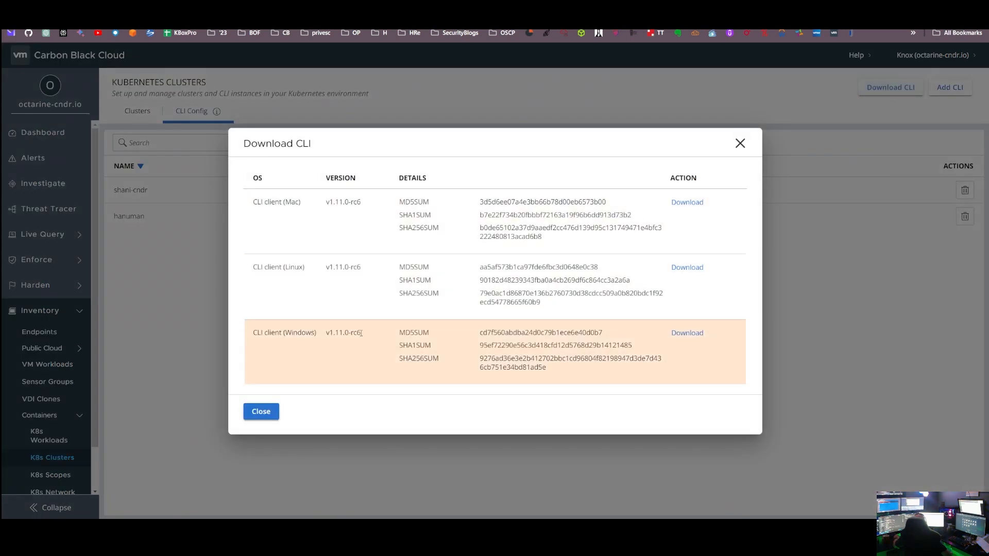
right_click(298, 353)
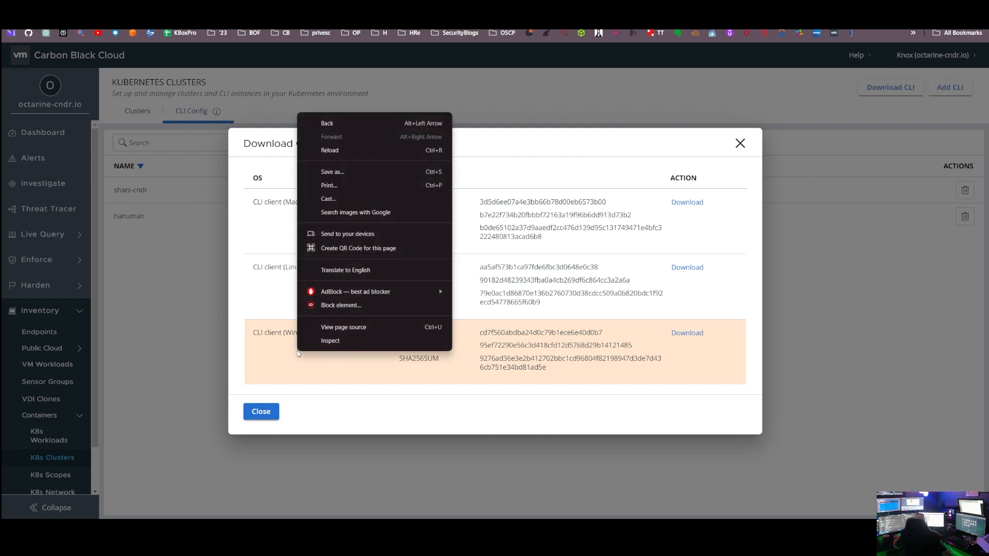
click(295, 353)
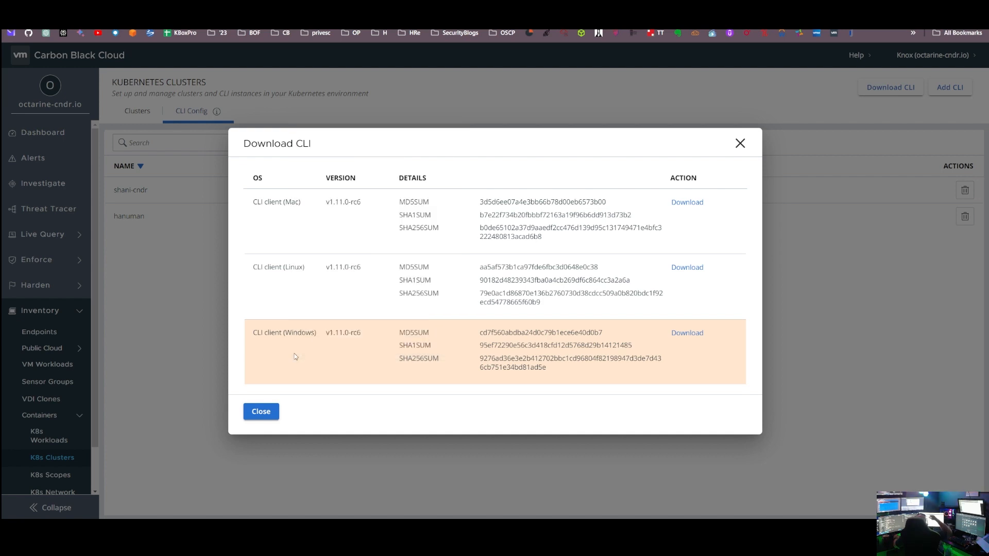